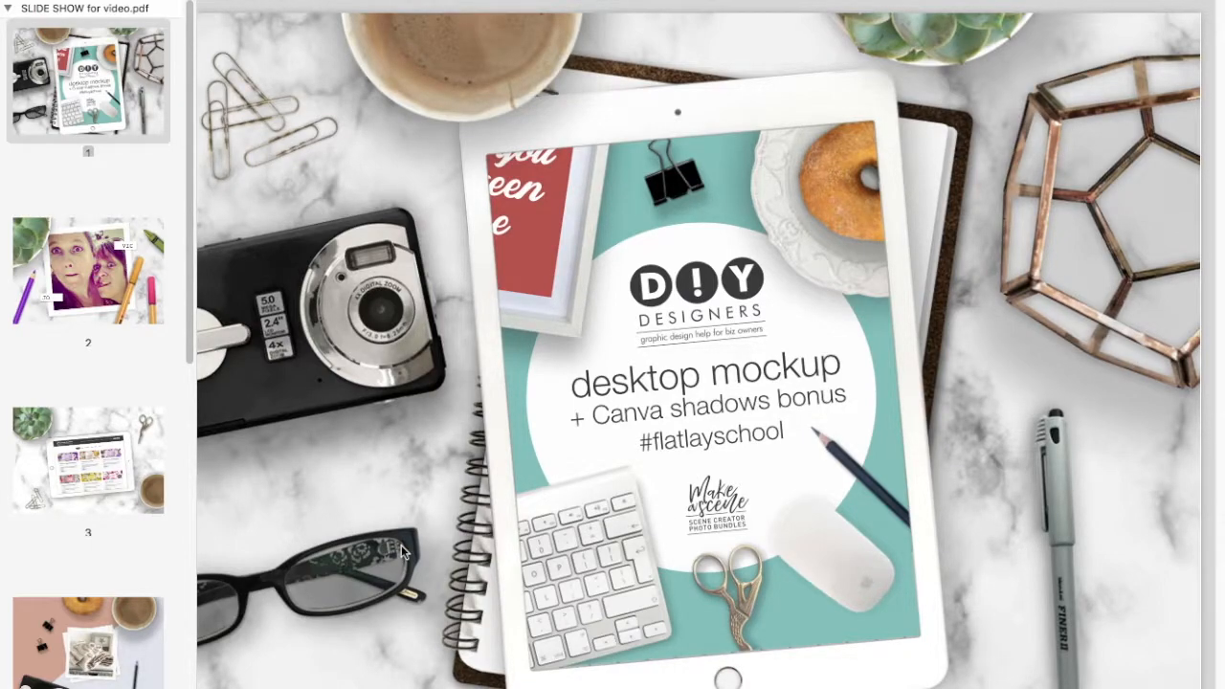
- View the notebook mockup on page 5 of the slide show, followed by the light bulb shadow diagram on page 7
{"action": "scroll", "coordinate": [153, 622], "scroll_direction": "down", "scroll_amount": 5}
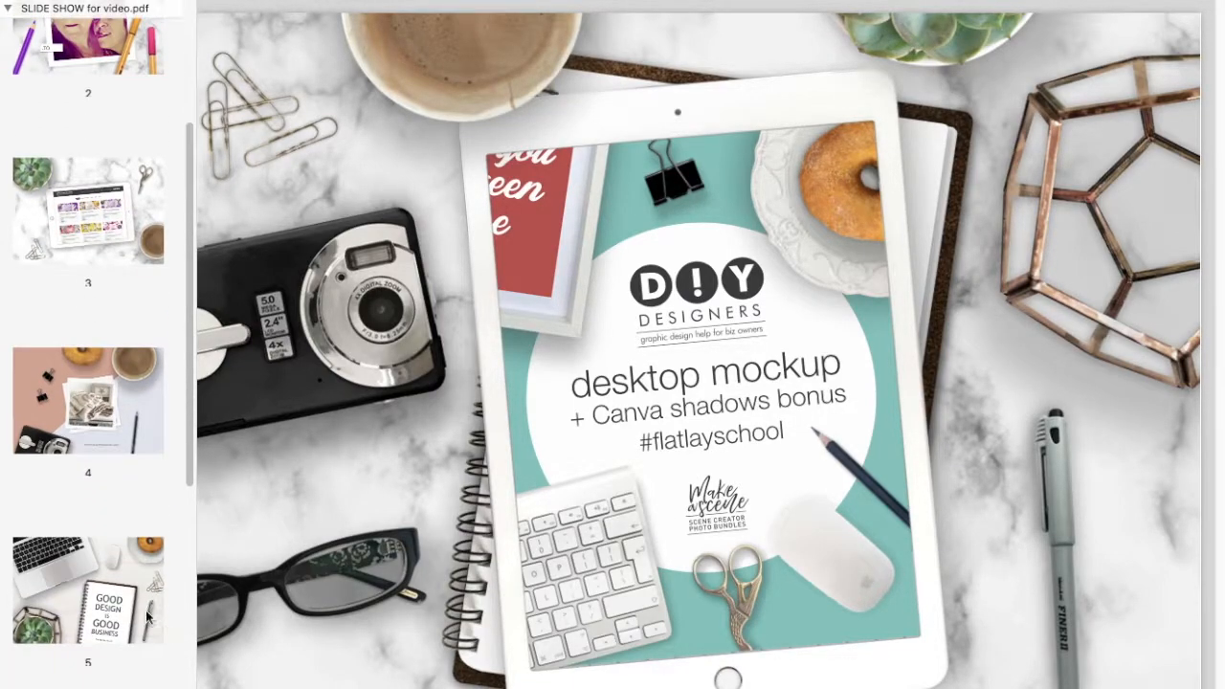
{"action": "left_click", "coordinate": [105, 589]}
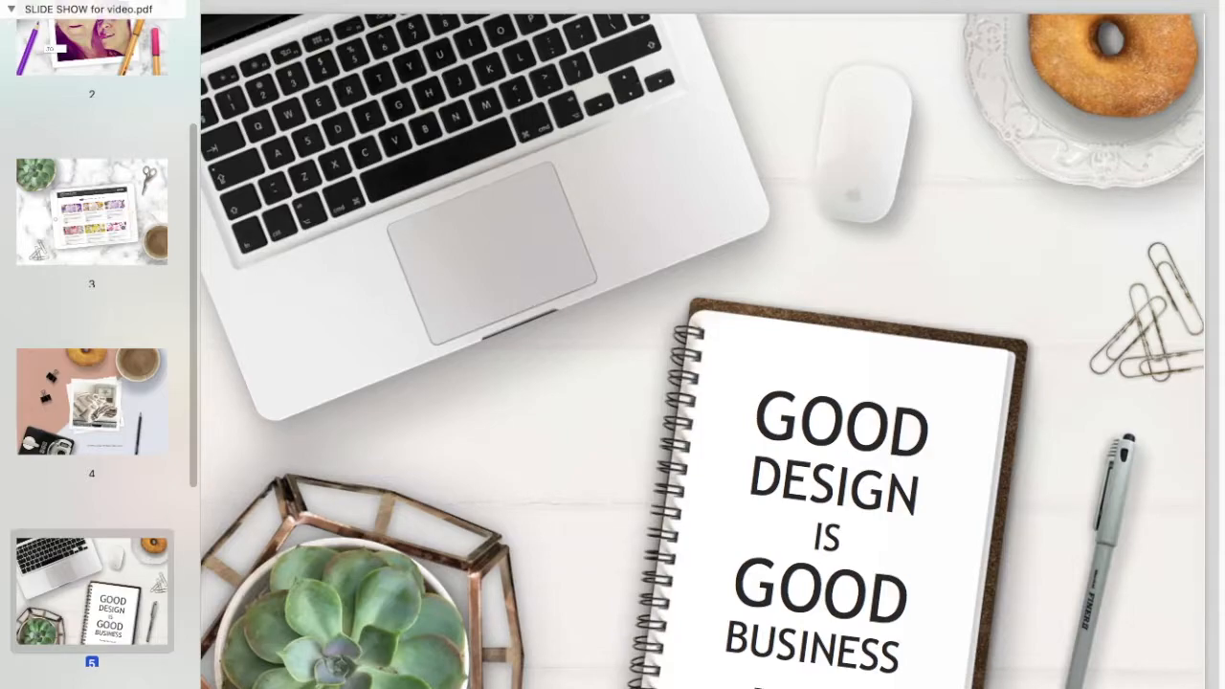
{"action": "scroll", "coordinate": [72, 263], "scroll_direction": "down", "scroll_amount": 5}
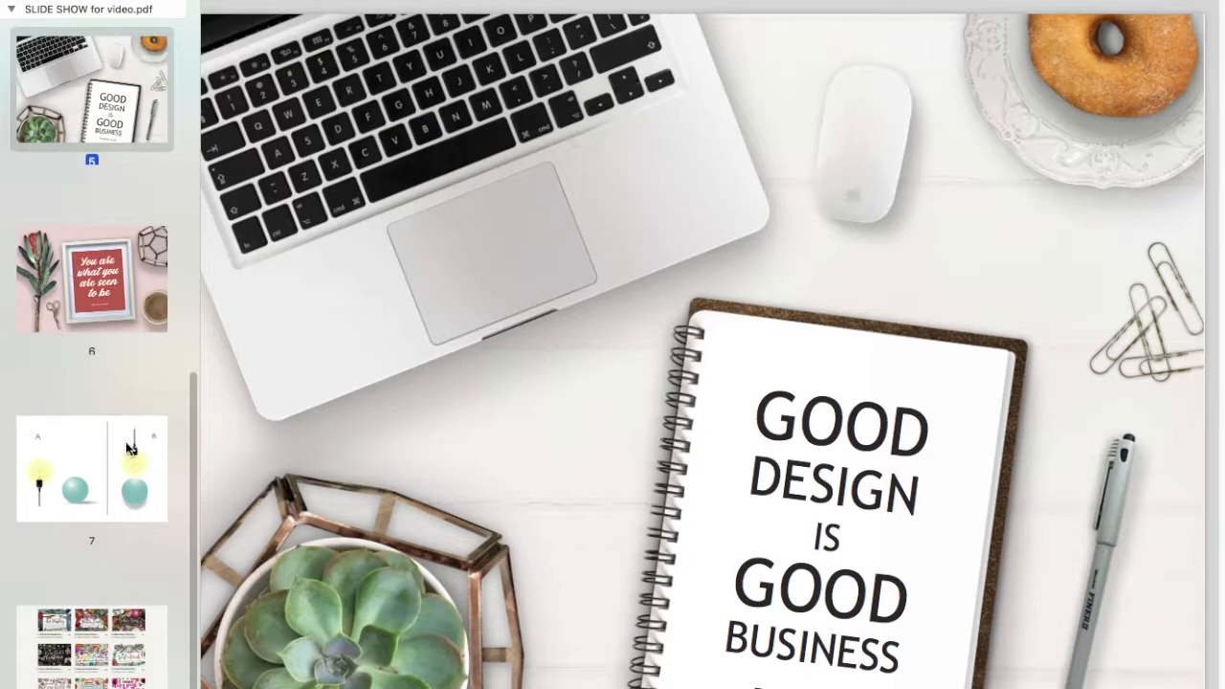
{"action": "left_click", "coordinate": [130, 448]}
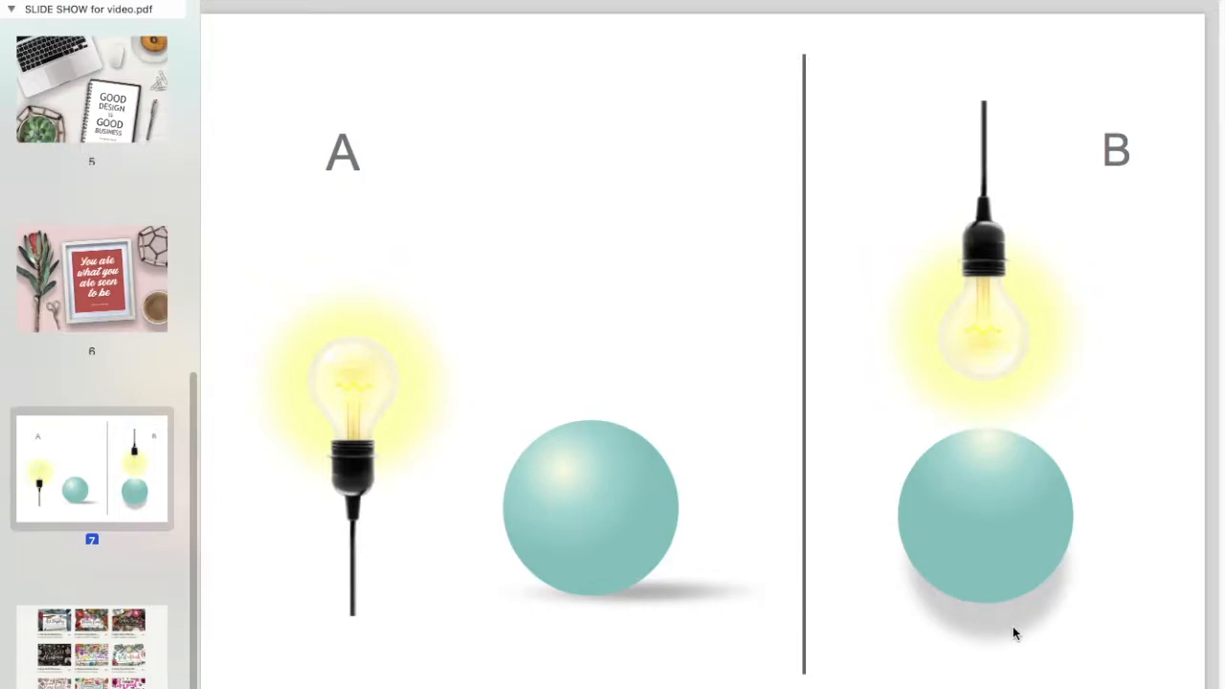
- Leaf through the slide show pages around the shadow diagram, including the graphics bundles on page 8, and return to page 7
{"action": "key", "text": "Up"}
{"action": "key", "text": "Up"}
{"action": "key", "text": "Down"}
{"action": "key", "text": "Down"}
{"action": "key", "text": "Down"}
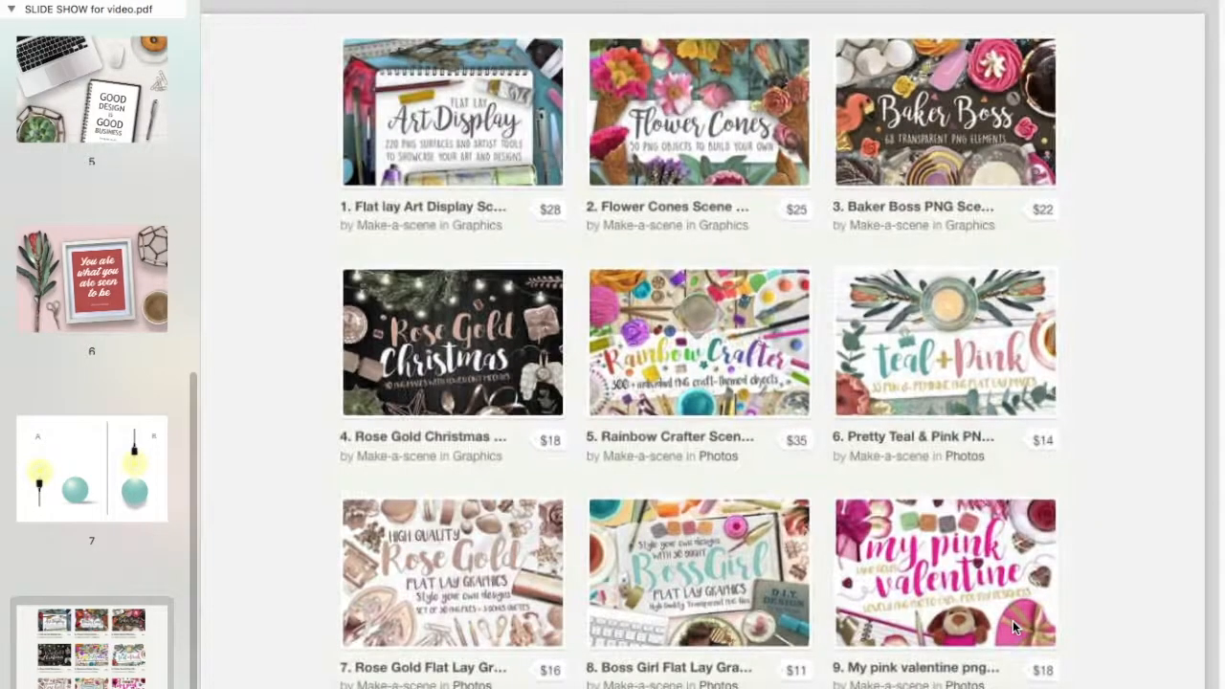
{"action": "key", "text": "Up"}
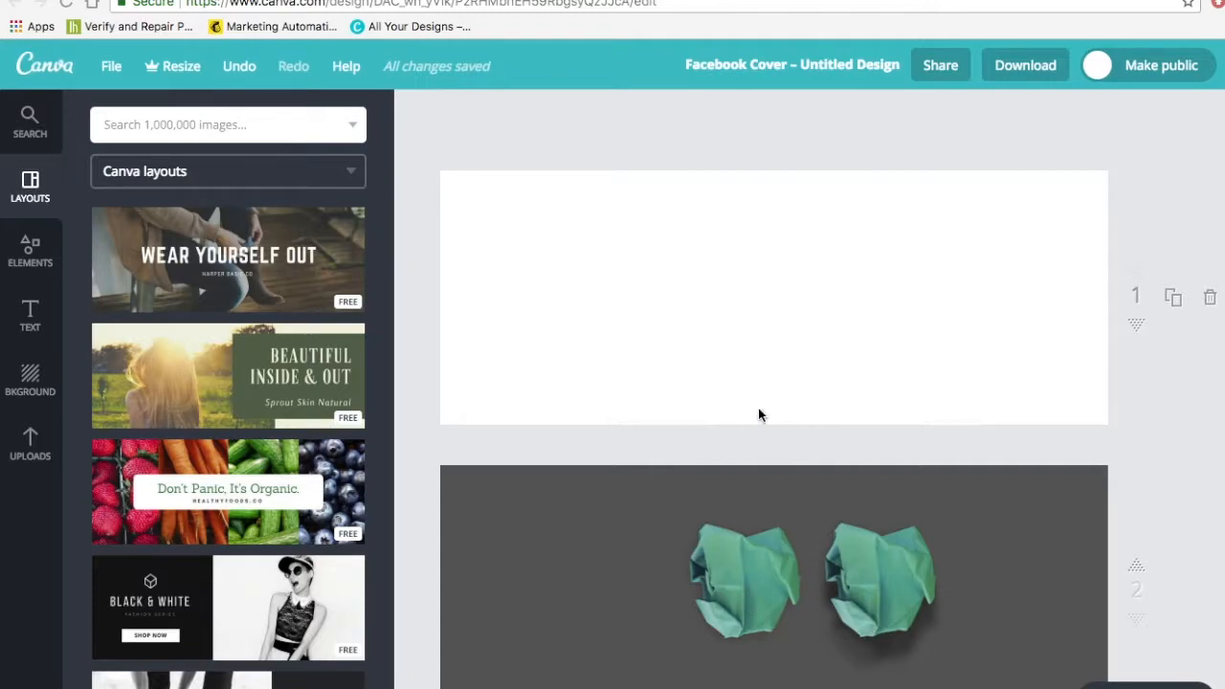
- Add the uploaded succulent to the blank first page of the Canva Facebook cover, shrink it slightly and place it in the page's left half
{"action": "left_click", "coordinate": [728, 314]}
{"action": "left_click", "coordinate": [30, 448]}
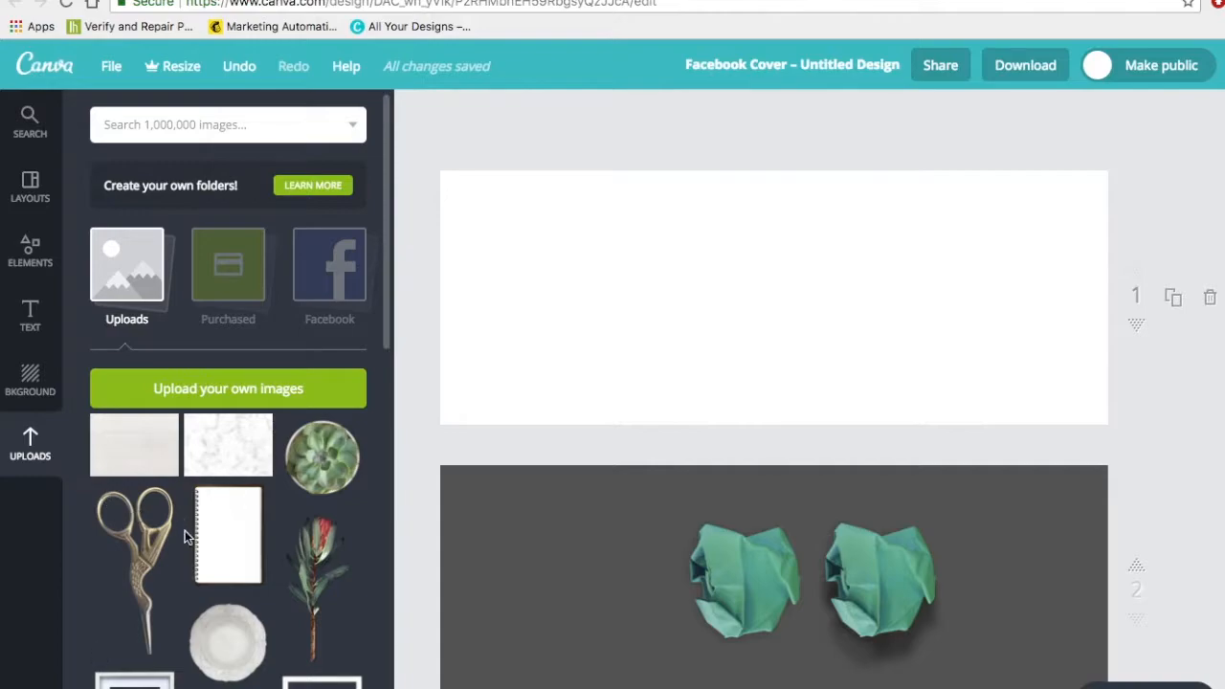
{"action": "left_click", "coordinate": [323, 458]}
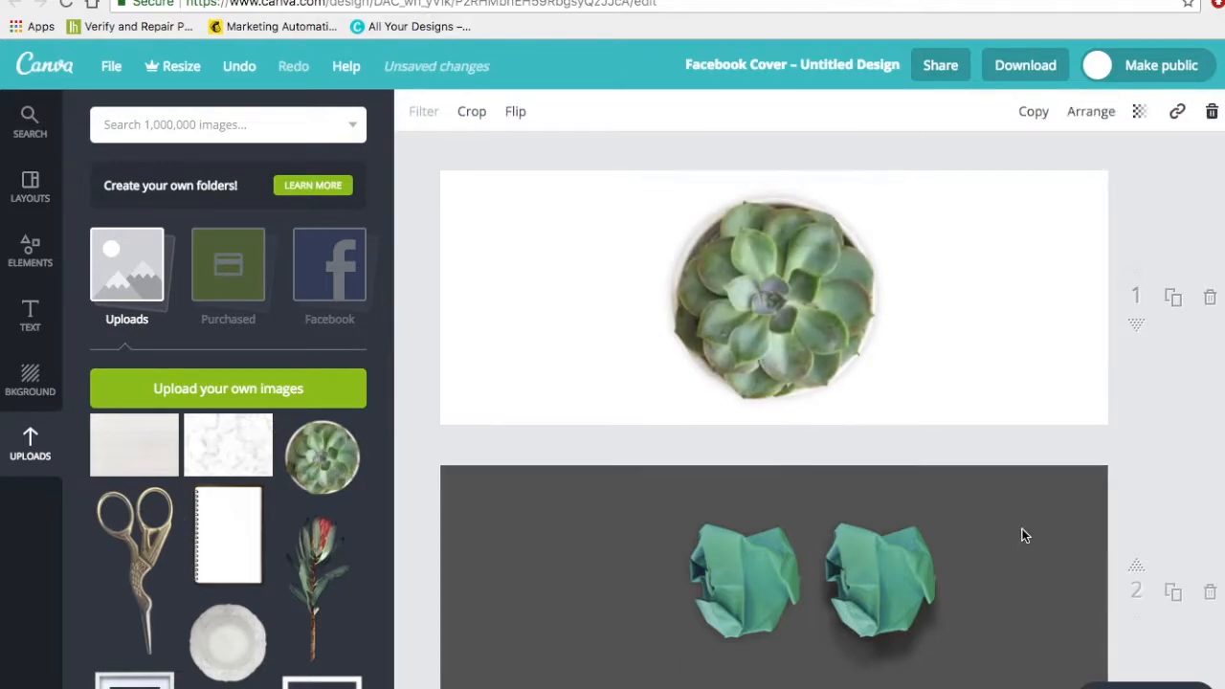
{"action": "left_click_drag", "start_coordinate": [882, 427], "coordinate": [840, 364]}
{"action": "left_click_drag", "start_coordinate": [779, 284], "coordinate": [683, 295]}
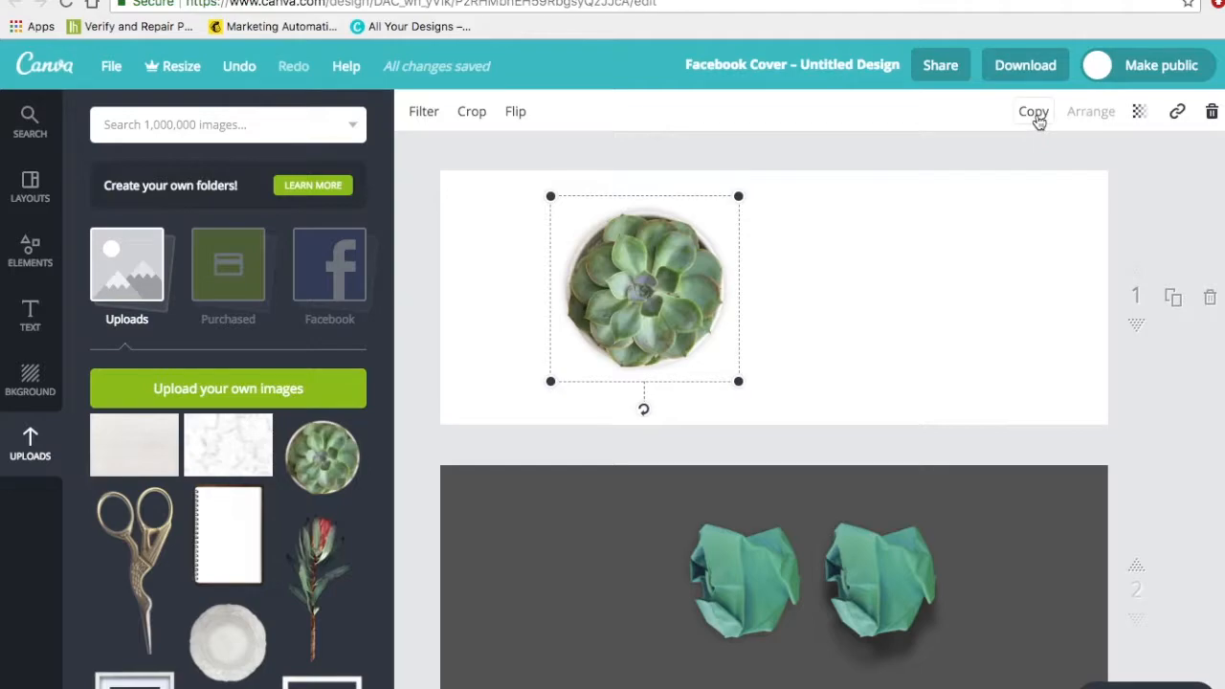
- Duplicate the succulent, move the copy towards the page's right edge and shift the original until it partly overlaps the copy
{"action": "left_click", "coordinate": [1034, 112]}
{"action": "left_click_drag", "start_coordinate": [682, 299], "coordinate": [901, 278]}
{"action": "left_click", "coordinate": [607, 298]}
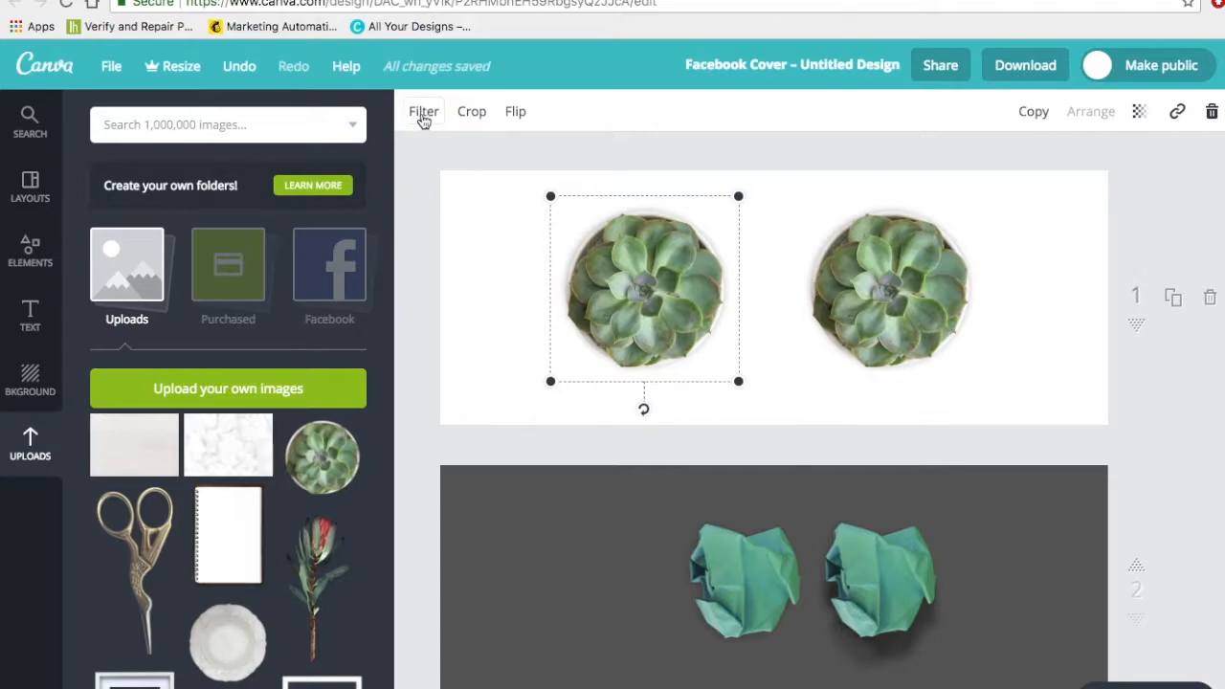
{"action": "left_click", "coordinate": [423, 113]}
{"action": "left_click", "coordinate": [773, 400]}
{"action": "left_click_drag", "start_coordinate": [928, 346], "coordinate": [1020, 321]}
{"action": "left_click_drag", "start_coordinate": [679, 315], "coordinate": [883, 311]}
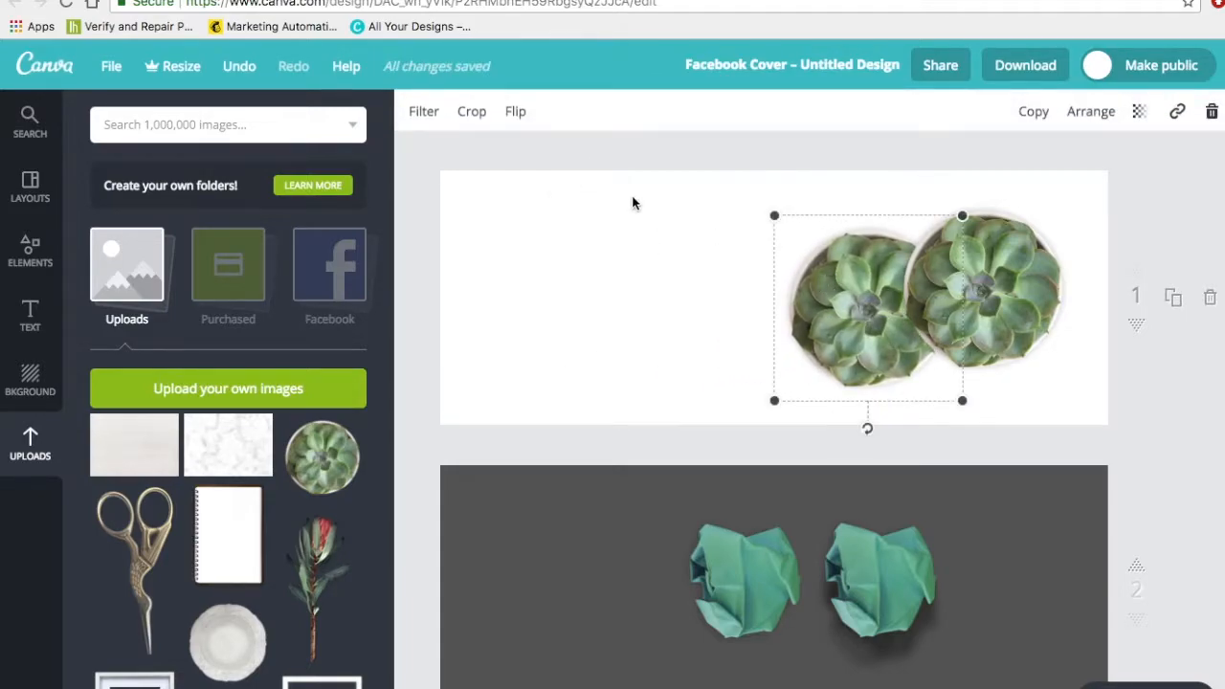
- Filter the original succulent into a shadow with brightness -100, contrast -12, saturation -100 and blur 100
{"action": "left_click", "coordinate": [424, 112]}
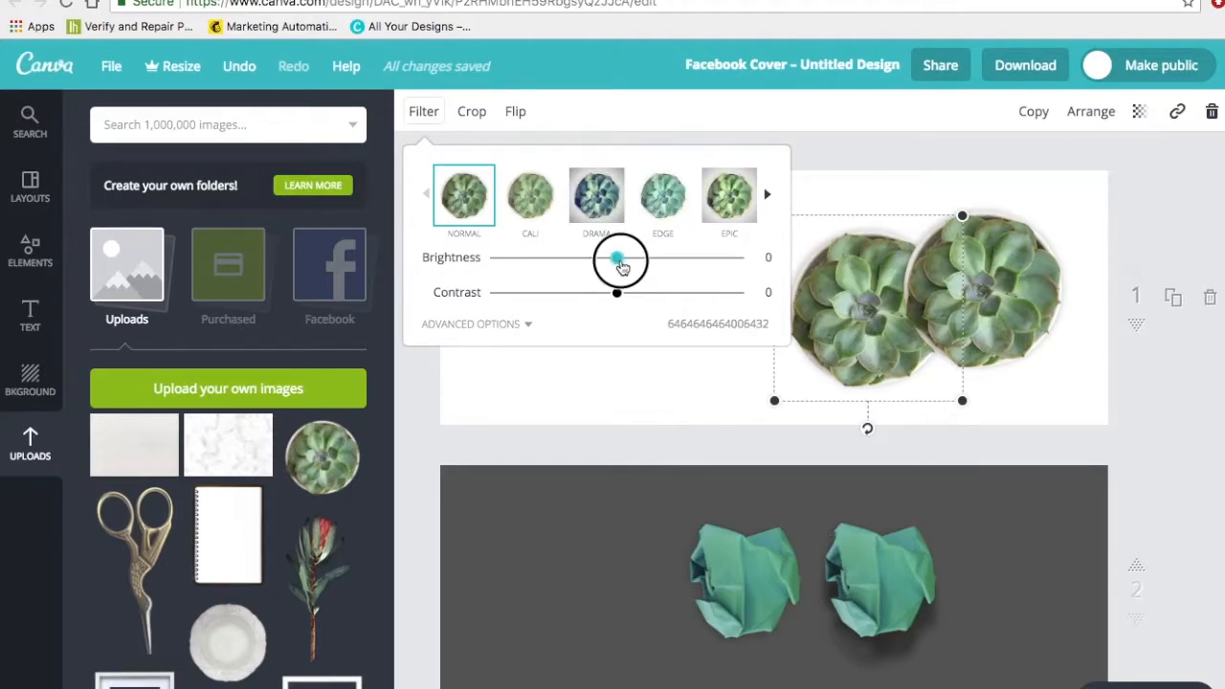
{"action": "left_click_drag", "start_coordinate": [620, 261], "coordinate": [494, 259]}
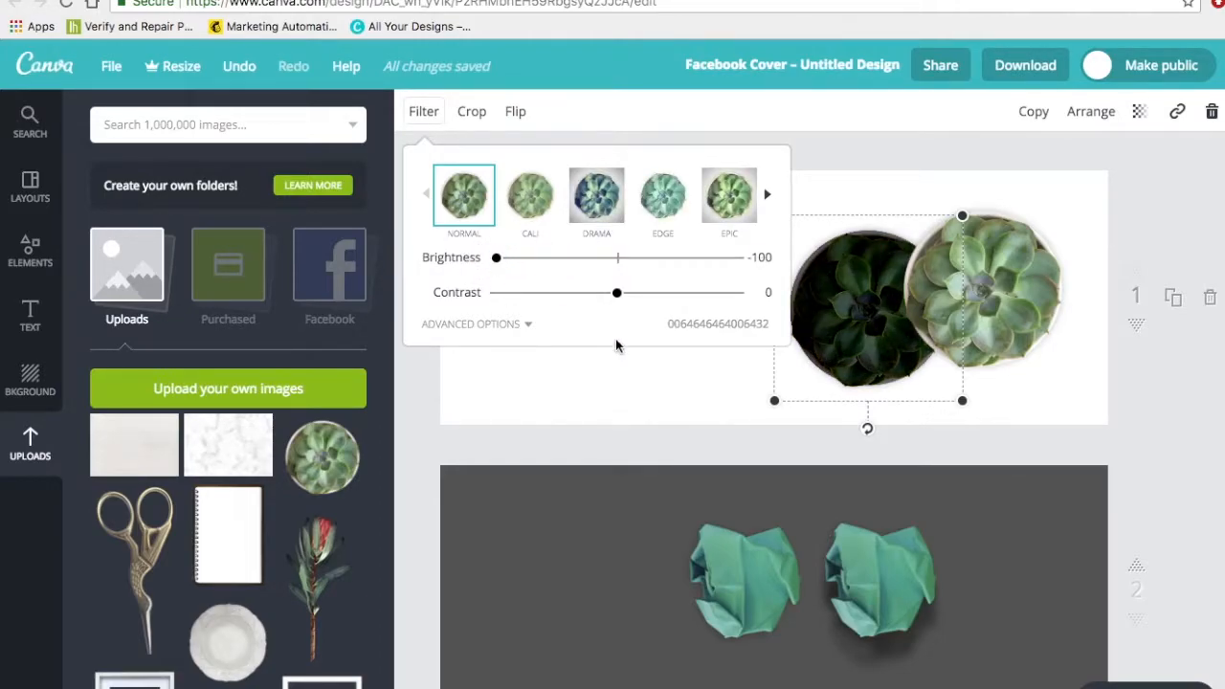
{"action": "left_click", "coordinate": [505, 328]}
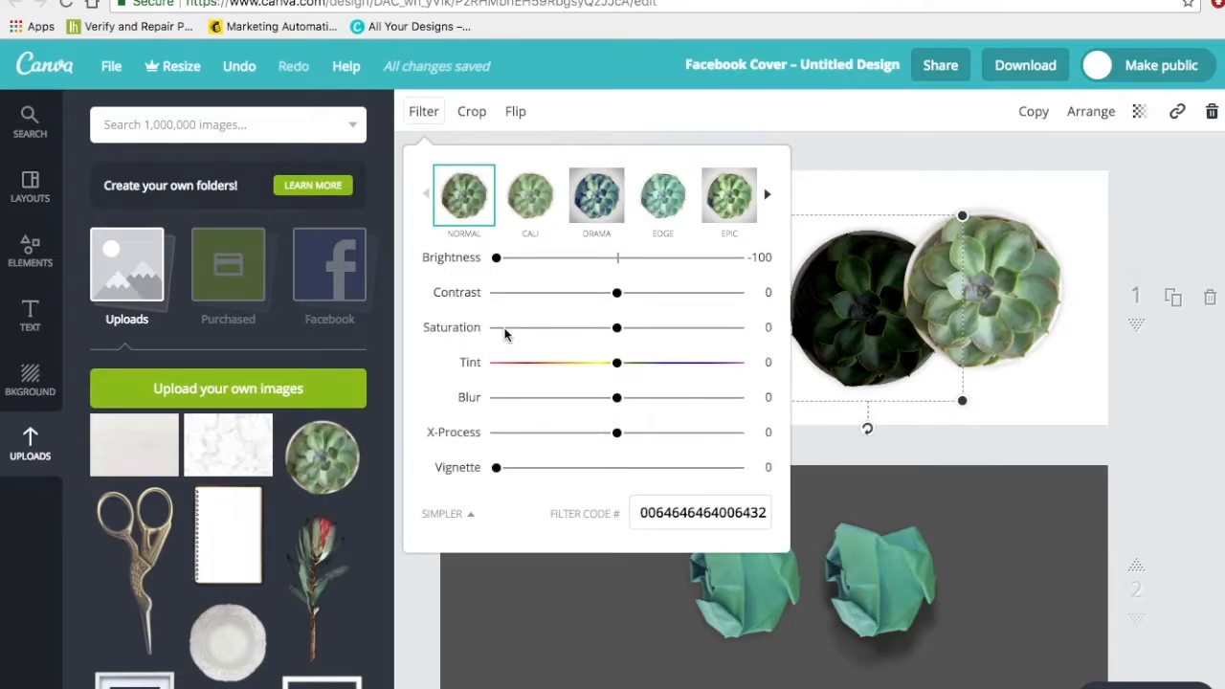
{"action": "left_click_drag", "start_coordinate": [617, 293], "coordinate": [480, 300]}
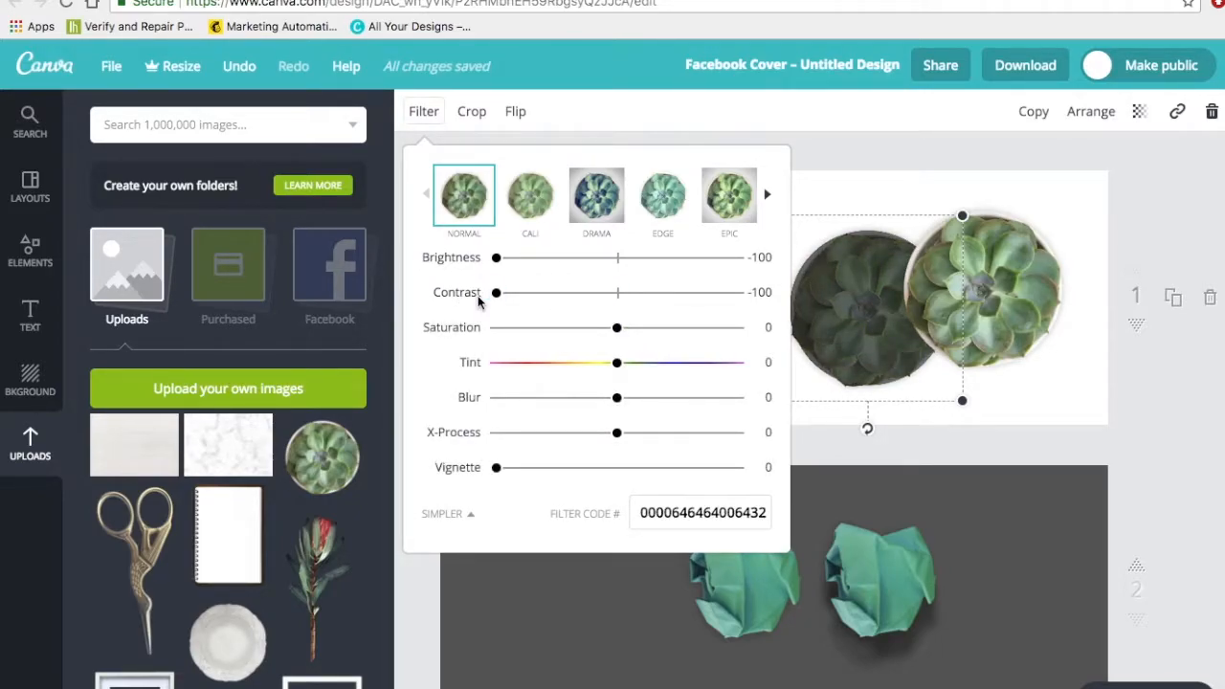
{"action": "left_click_drag", "start_coordinate": [623, 335], "coordinate": [486, 333]}
{"action": "left_click_drag", "start_coordinate": [616, 397], "coordinate": [753, 400]}
{"action": "left_click_drag", "start_coordinate": [496, 292], "coordinate": [602, 305]}
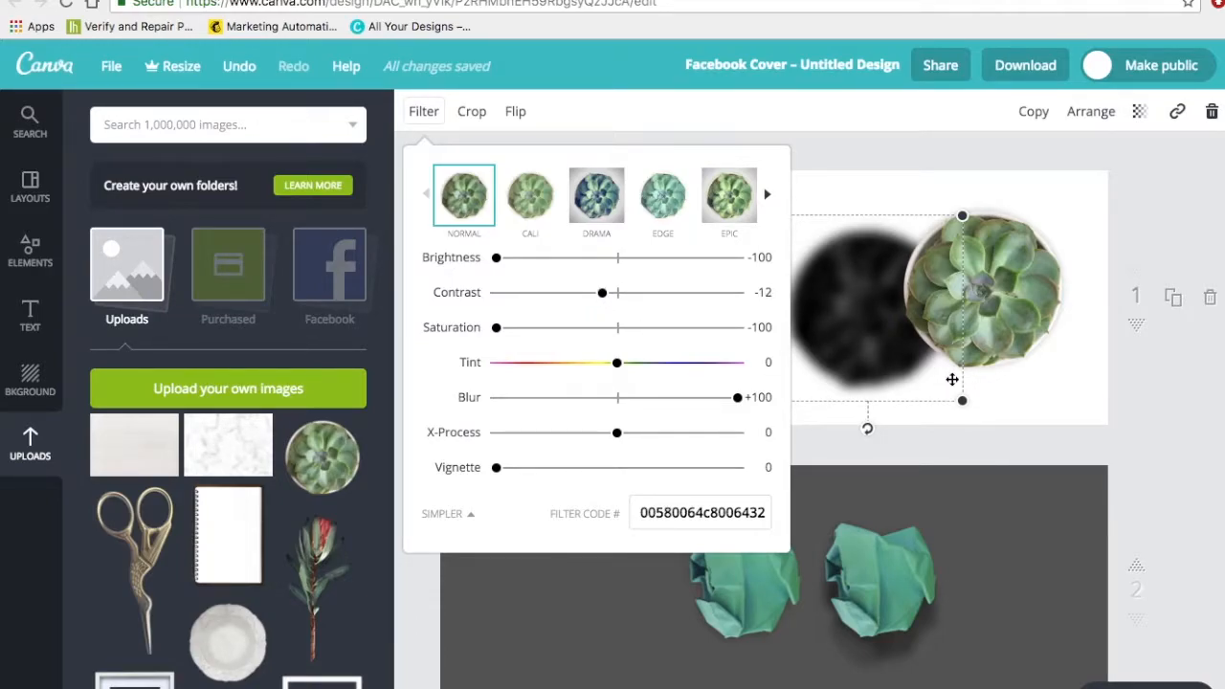
{"action": "left_click", "coordinate": [848, 185]}
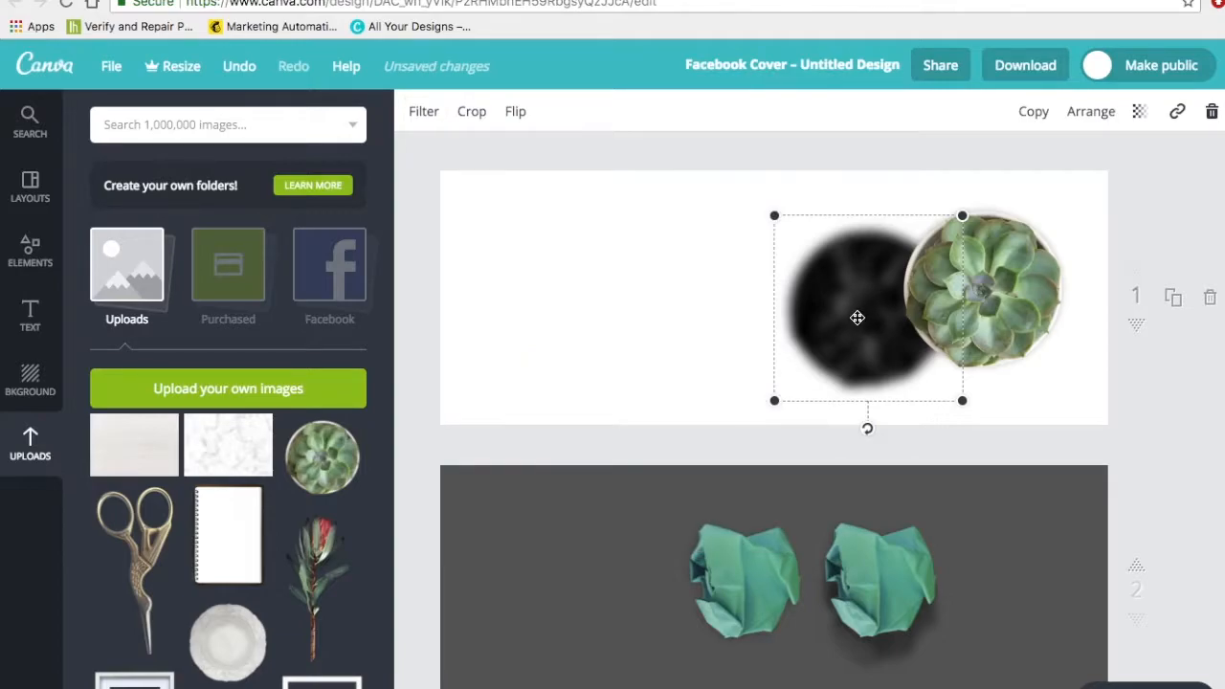
- Move the blurred black succulent clear of the sharp one and set its transparency to 10
{"action": "left_click_drag", "start_coordinate": [858, 318], "coordinate": [796, 306]}
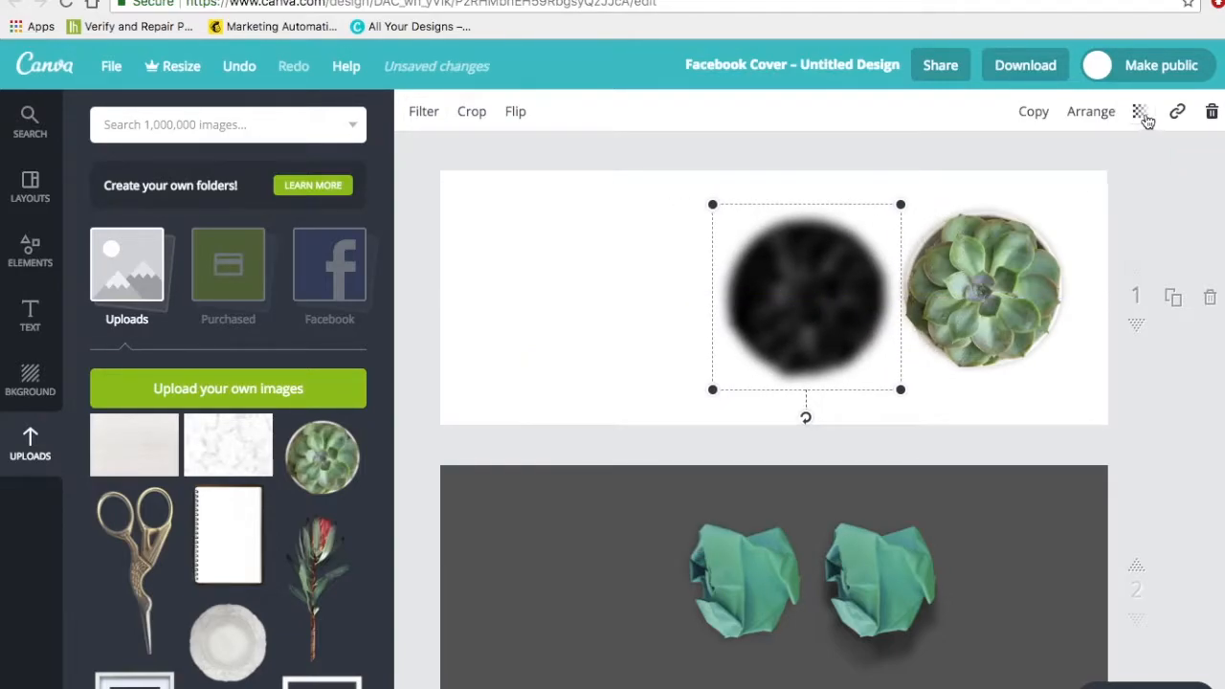
{"action": "left_click", "coordinate": [1141, 113]}
{"action": "left_click_drag", "start_coordinate": [1109, 165], "coordinate": [993, 170]}
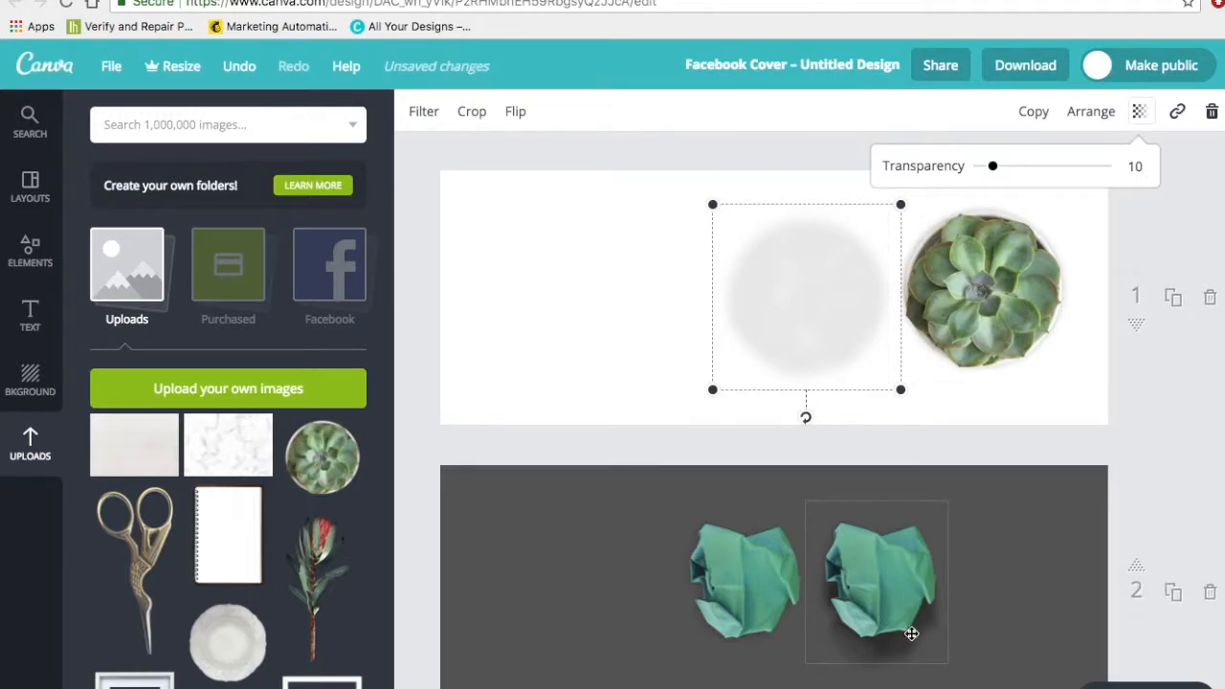
- Place the sharp succulent over its faint shadow, offset slightly upward so the shadow shows beneath it
{"action": "left_click_drag", "start_coordinate": [1004, 279], "coordinate": [826, 273]}
{"action": "left_click", "coordinate": [835, 387]}
{"action": "left_click_drag", "start_coordinate": [836, 382], "coordinate": [835, 401]}
{"action": "left_click_drag", "start_coordinate": [837, 277], "coordinate": [837, 287]}
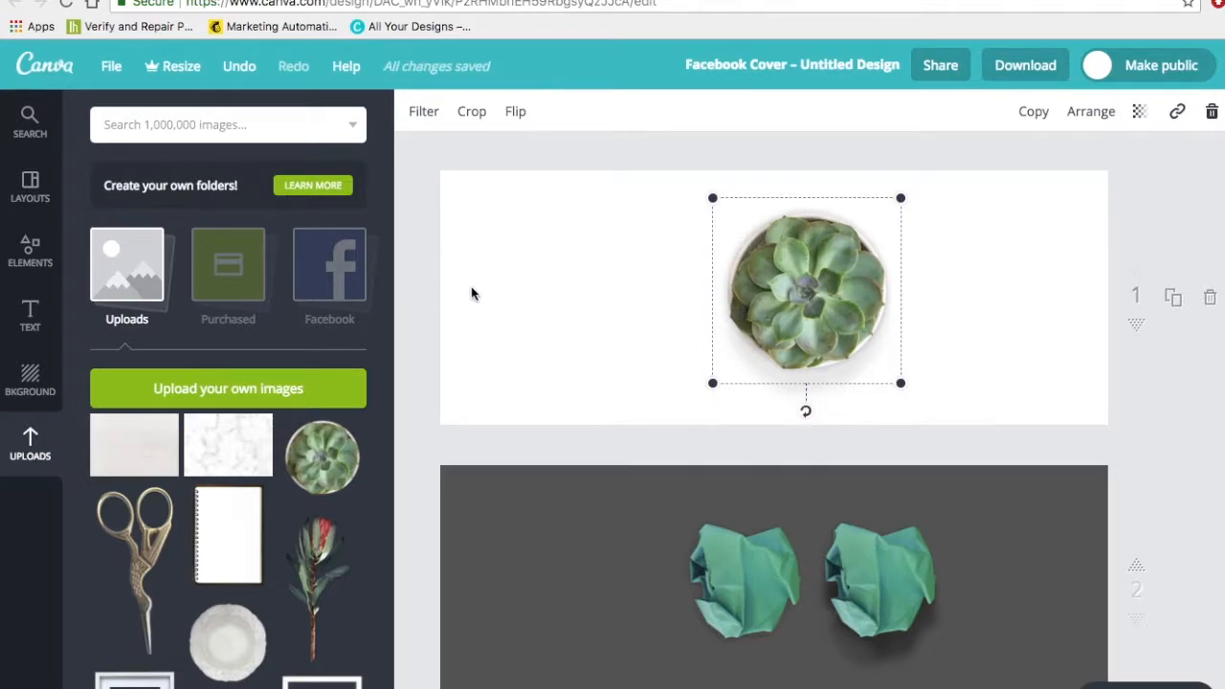
- Shift the succulent around its shadow to try different light directions, ending with the shadow falling on its right side
{"action": "left_click", "coordinate": [945, 415]}
{"action": "left_click_drag", "start_coordinate": [861, 381], "coordinate": [833, 399]}
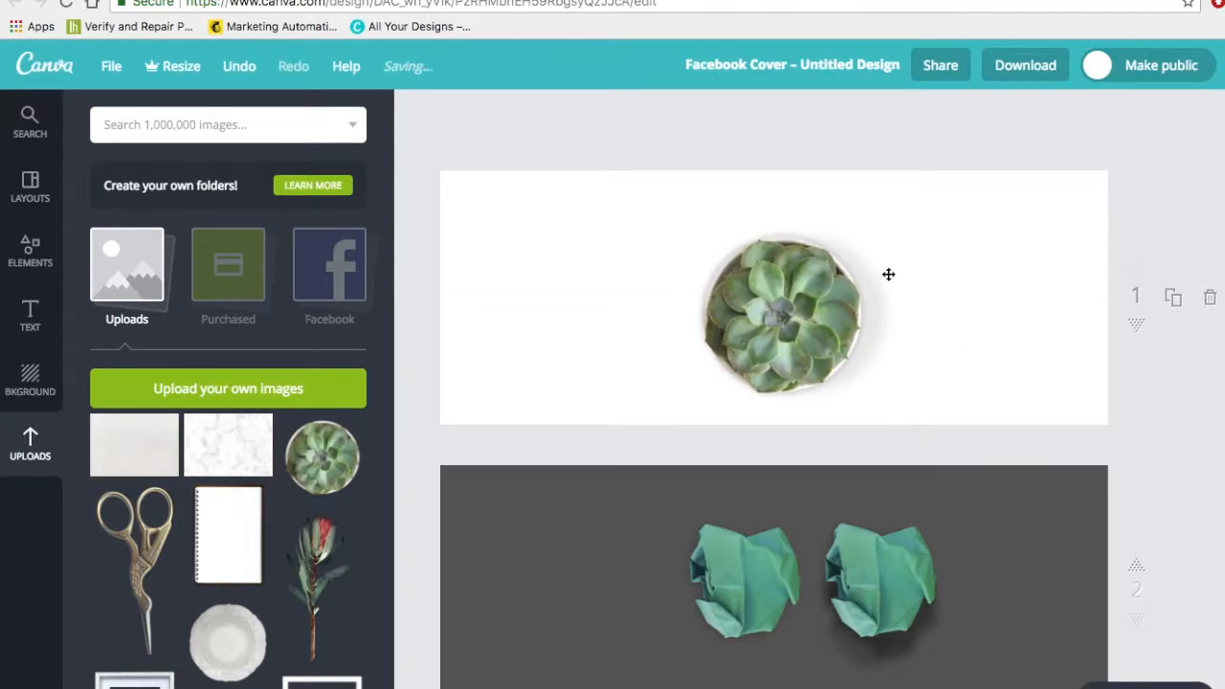
{"action": "left_click_drag", "start_coordinate": [782, 341], "coordinate": [833, 300]}
{"action": "left_click_drag", "start_coordinate": [842, 322], "coordinate": [834, 298]}
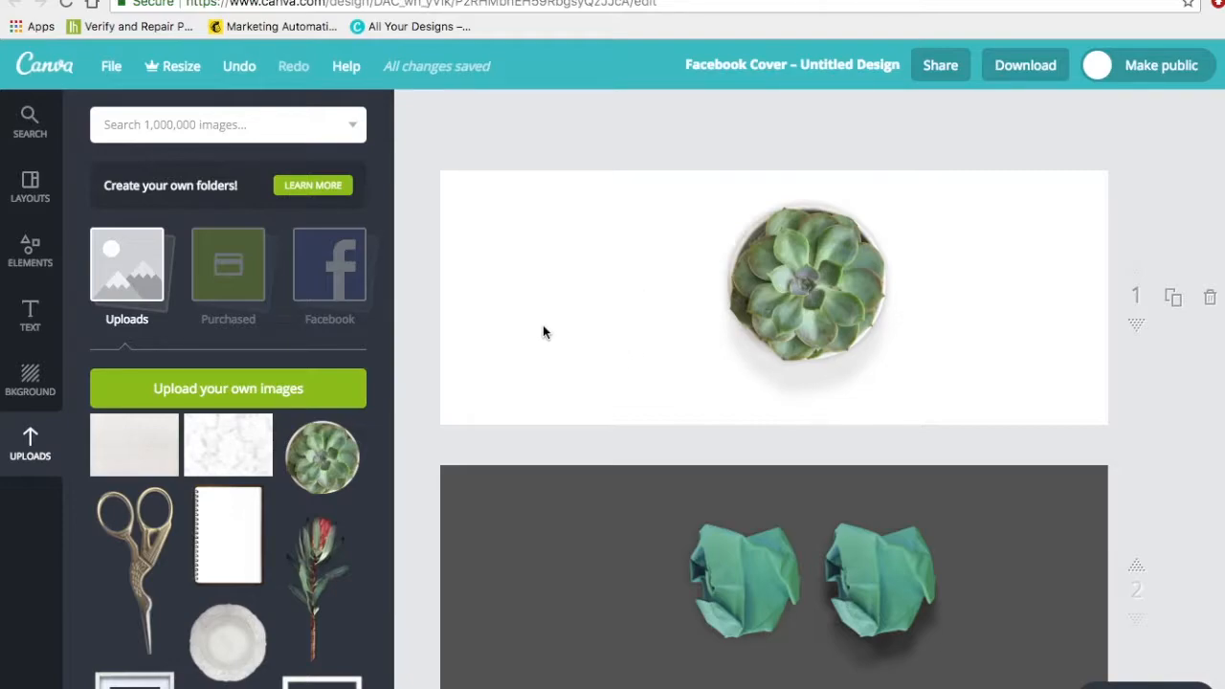
{"action": "mouse_move", "coordinate": [826, 276]}
{"action": "left_mouse_down"}
{"action": "mouse_move", "coordinate": [825, 262]}
{"action": "mouse_move", "coordinate": [829, 285]}
{"action": "left_mouse_up"}
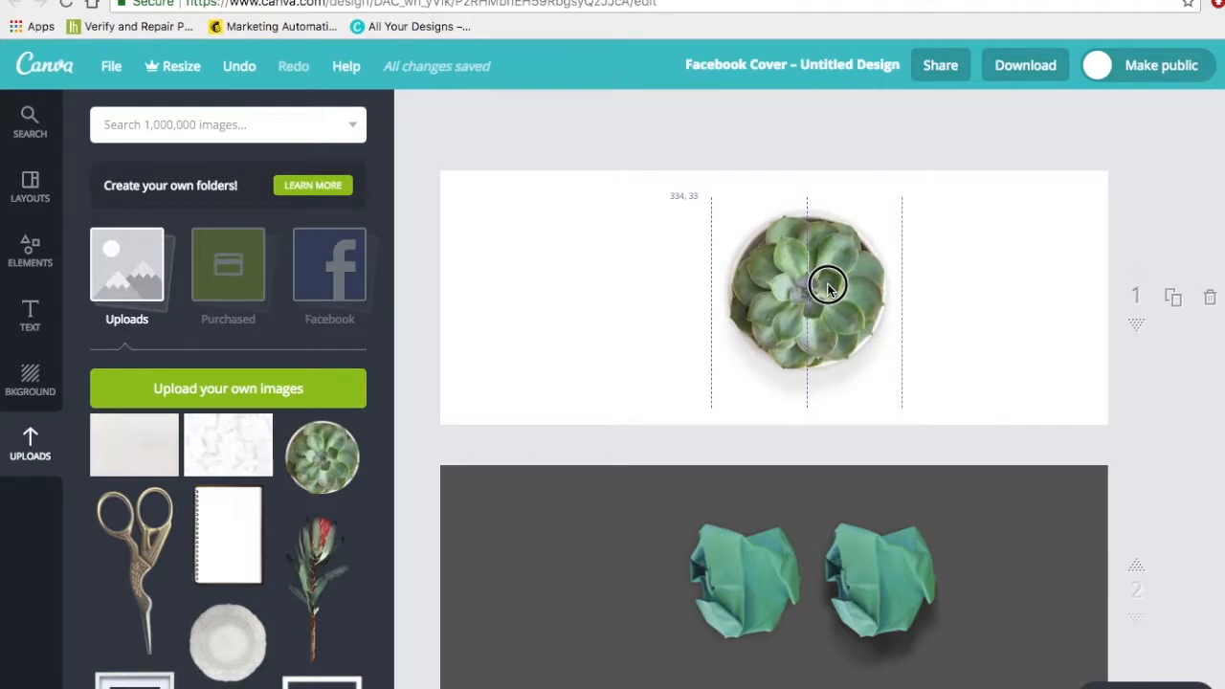
{"action": "left_click_drag", "start_coordinate": [828, 286], "coordinate": [804, 308]}
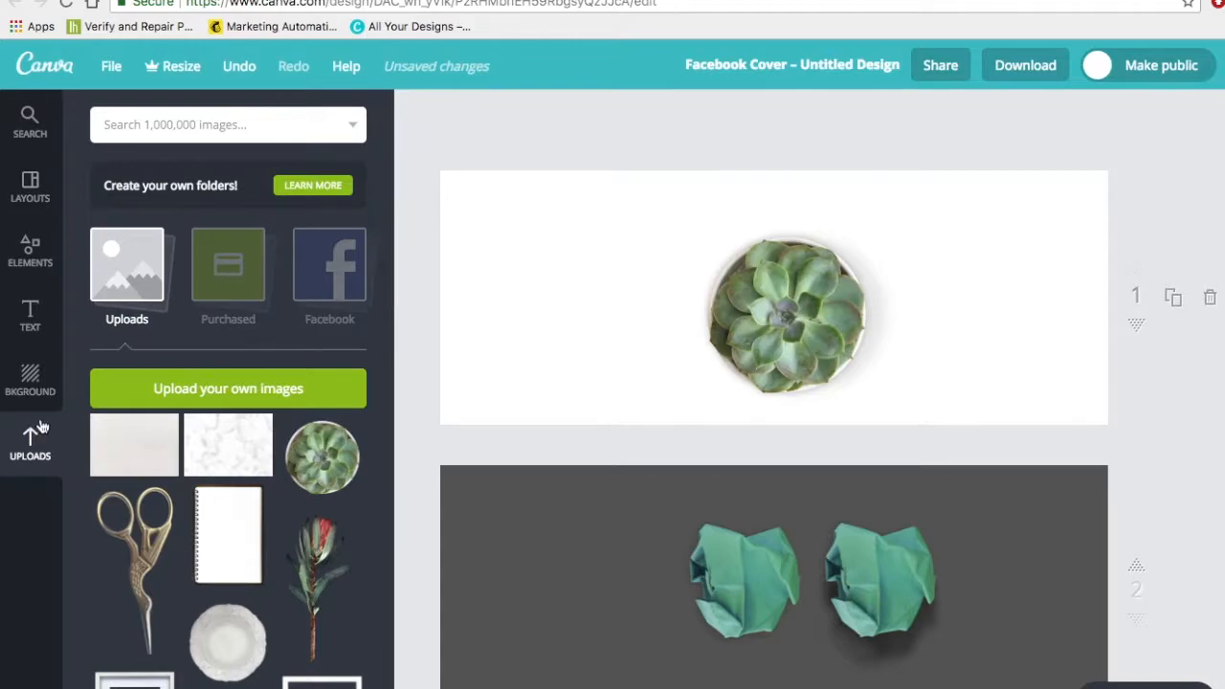
- Set the first page's background to dark grey and make the succulent's shadow more opaque with the Transparency setting
{"action": "left_click", "coordinate": [32, 381]}
{"action": "left_click", "coordinate": [144, 374]}
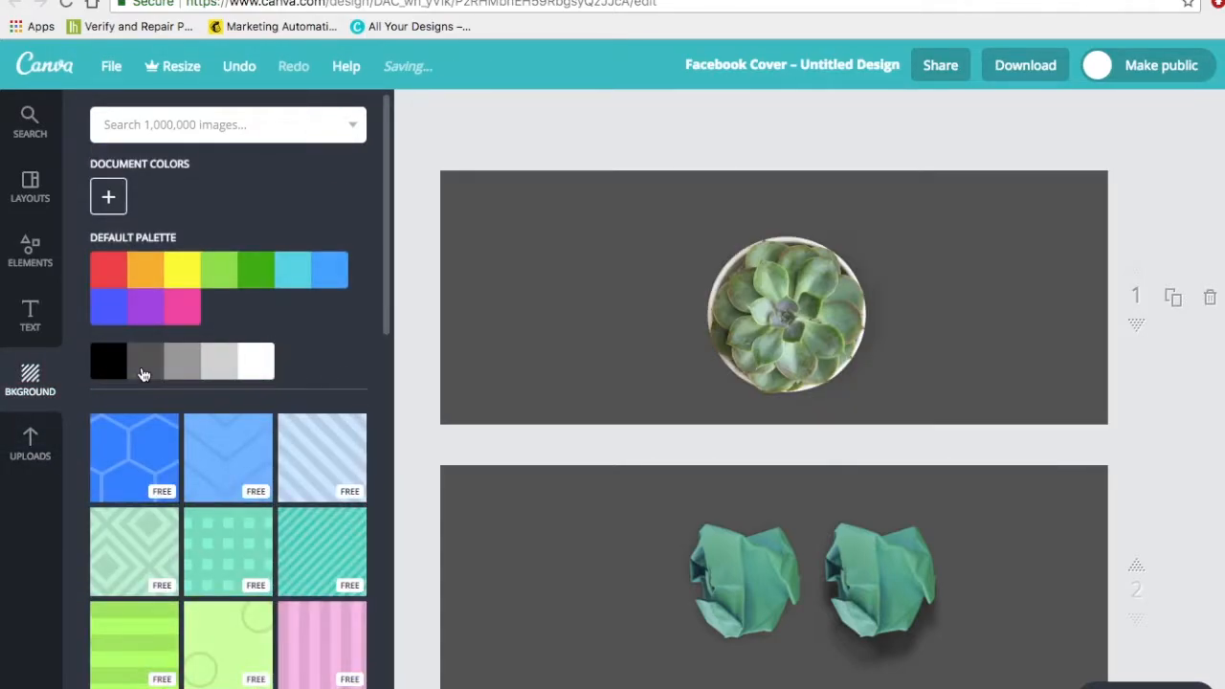
{"action": "left_click_drag", "start_coordinate": [811, 307], "coordinate": [835, 321]}
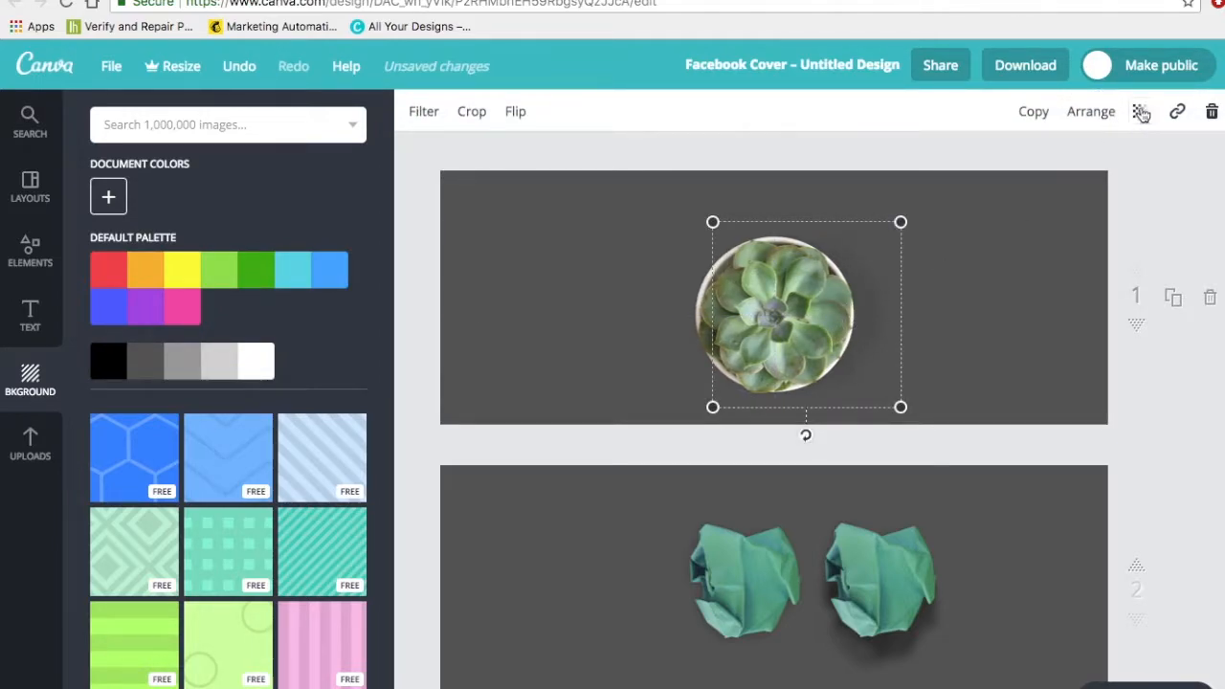
{"action": "left_click", "coordinate": [1140, 112]}
{"action": "mouse_move", "coordinate": [993, 167]}
{"action": "left_mouse_down"}
{"action": "mouse_move", "coordinate": [1136, 168]}
{"action": "mouse_move", "coordinate": [1025, 178]}
{"action": "mouse_move", "coordinate": [1155, 173]}
{"action": "mouse_move", "coordinate": [1083, 169]}
{"action": "mouse_move", "coordinate": [1068, 188]}
{"action": "mouse_move", "coordinate": [1061, 174]}
{"action": "mouse_move", "coordinate": [997, 177]}
{"action": "mouse_move", "coordinate": [1009, 172]}
{"action": "left_mouse_up"}
- Change the first page's background to white and move the succulent slightly closer to its shadow
{"action": "left_click", "coordinate": [1006, 332]}
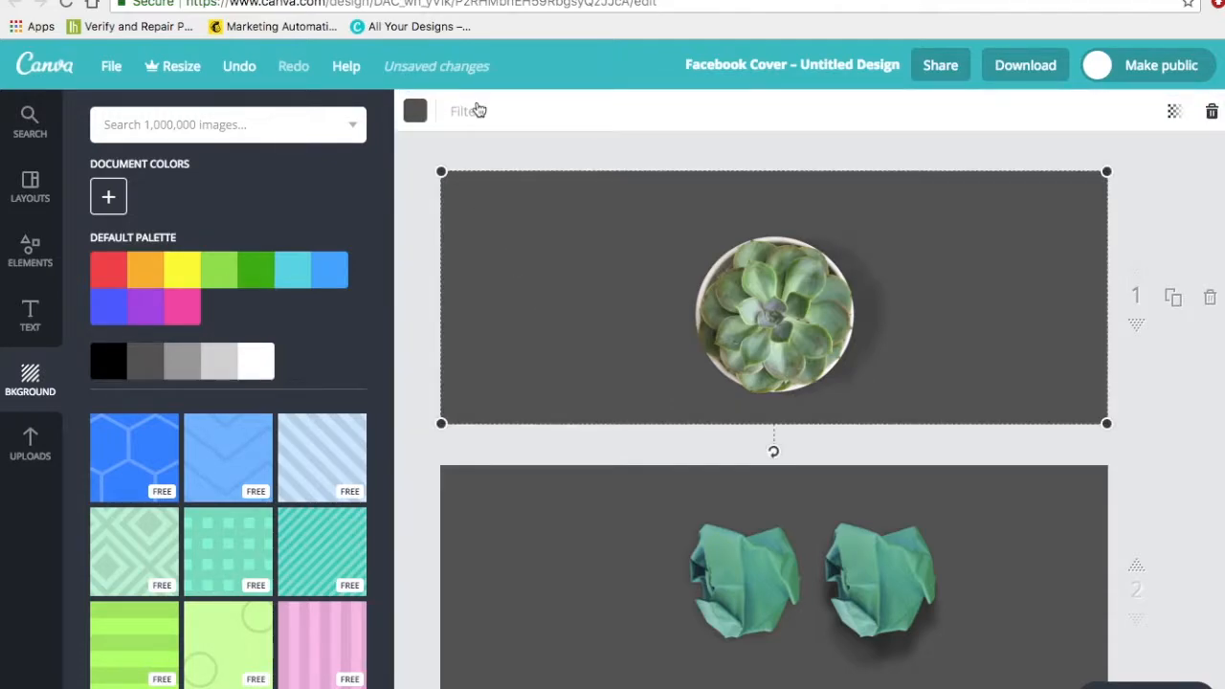
{"action": "left_click", "coordinate": [416, 111]}
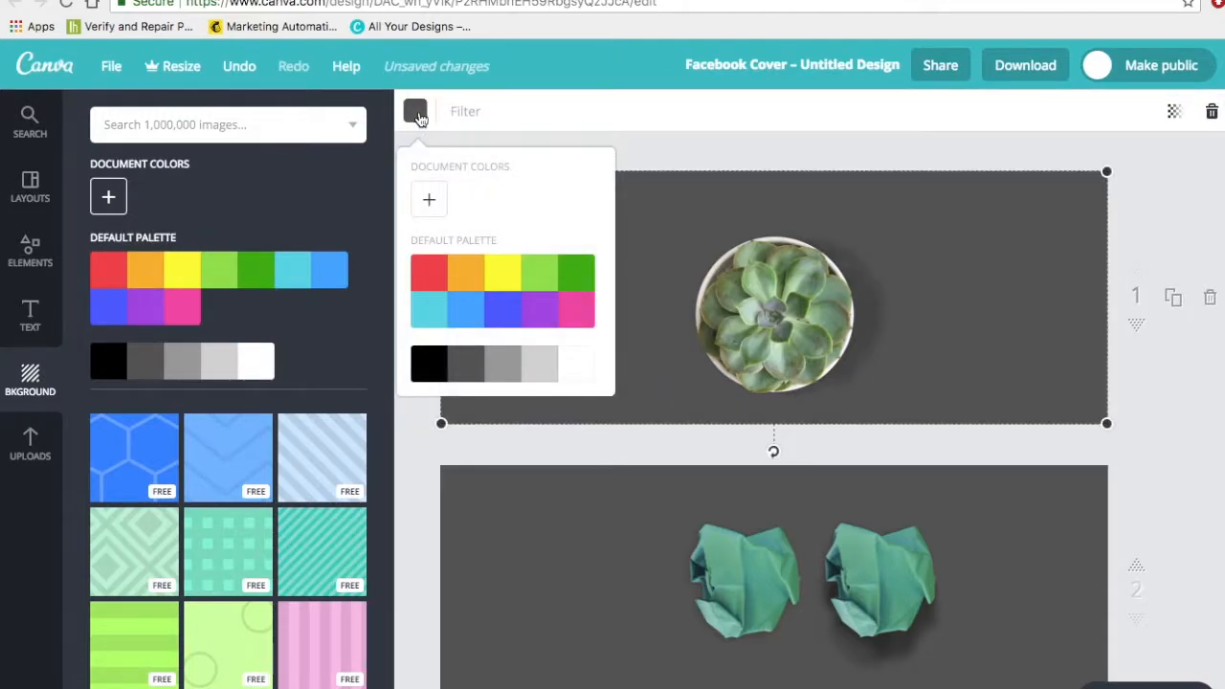
{"action": "left_click", "coordinate": [582, 369]}
{"action": "left_click", "coordinate": [963, 326]}
{"action": "left_click_drag", "start_coordinate": [738, 315], "coordinate": [766, 312]}
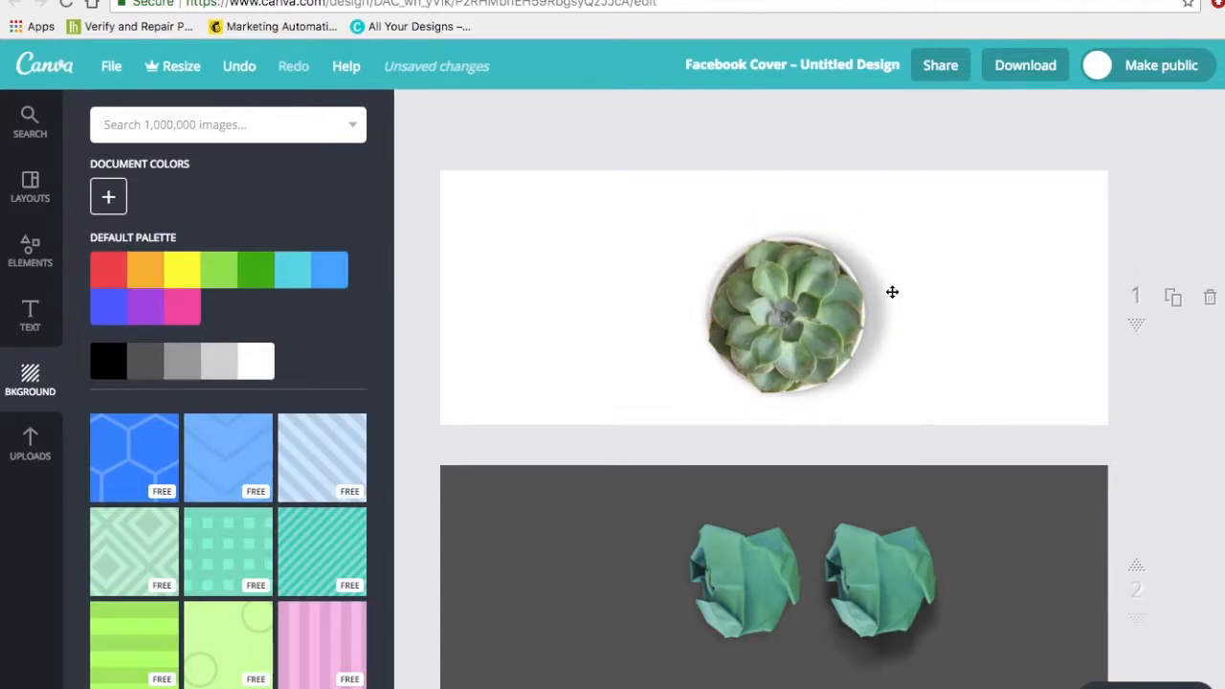
- Select the succulent together with its shadow and group them
{"action": "left_click", "coordinate": [713, 249]}
{"action": "left_click_drag", "start_coordinate": [658, 221], "coordinate": [940, 392]}
{"action": "left_click", "coordinate": [979, 112]}
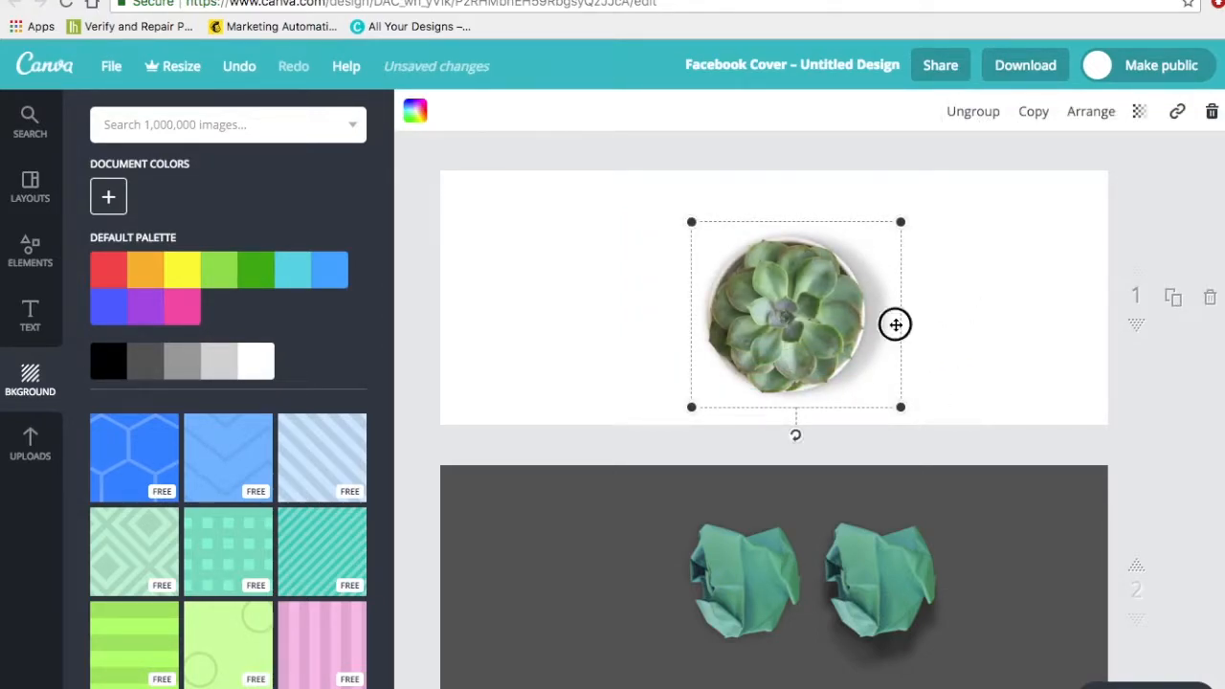
- Move the grouped succulent and shadow around the first page, finishing in its left half
{"action": "left_click_drag", "start_coordinate": [894, 322], "coordinate": [862, 315]}
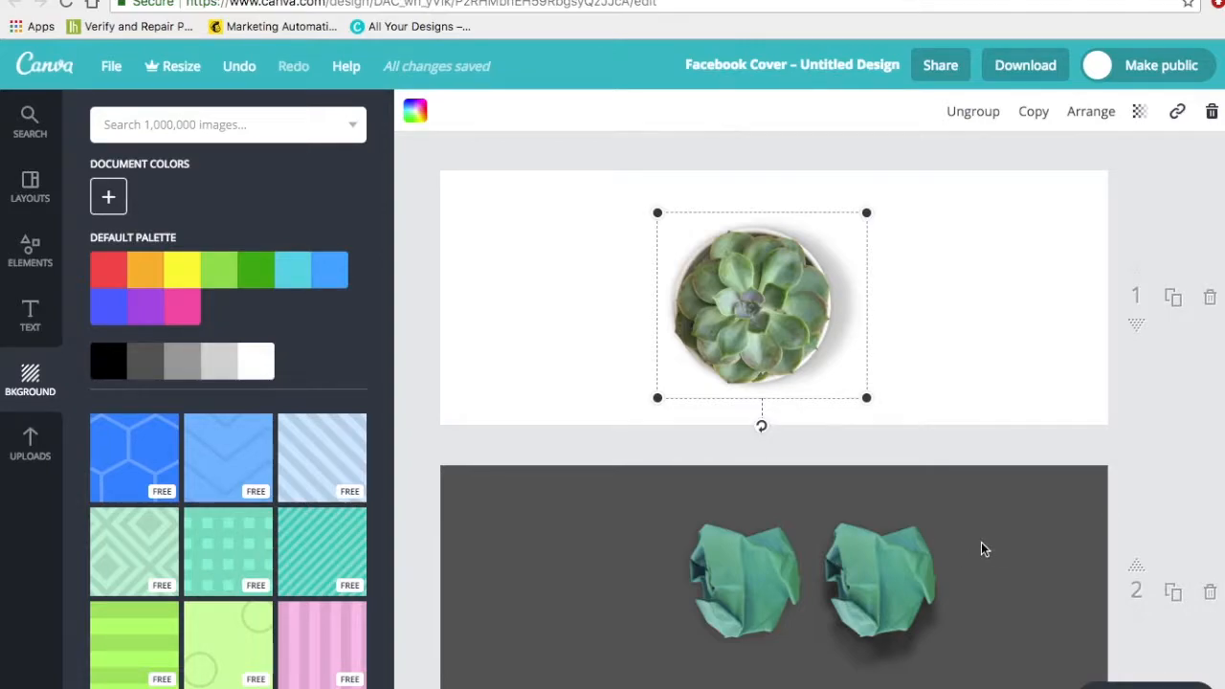
{"action": "left_click_drag", "start_coordinate": [851, 323], "coordinate": [783, 324]}
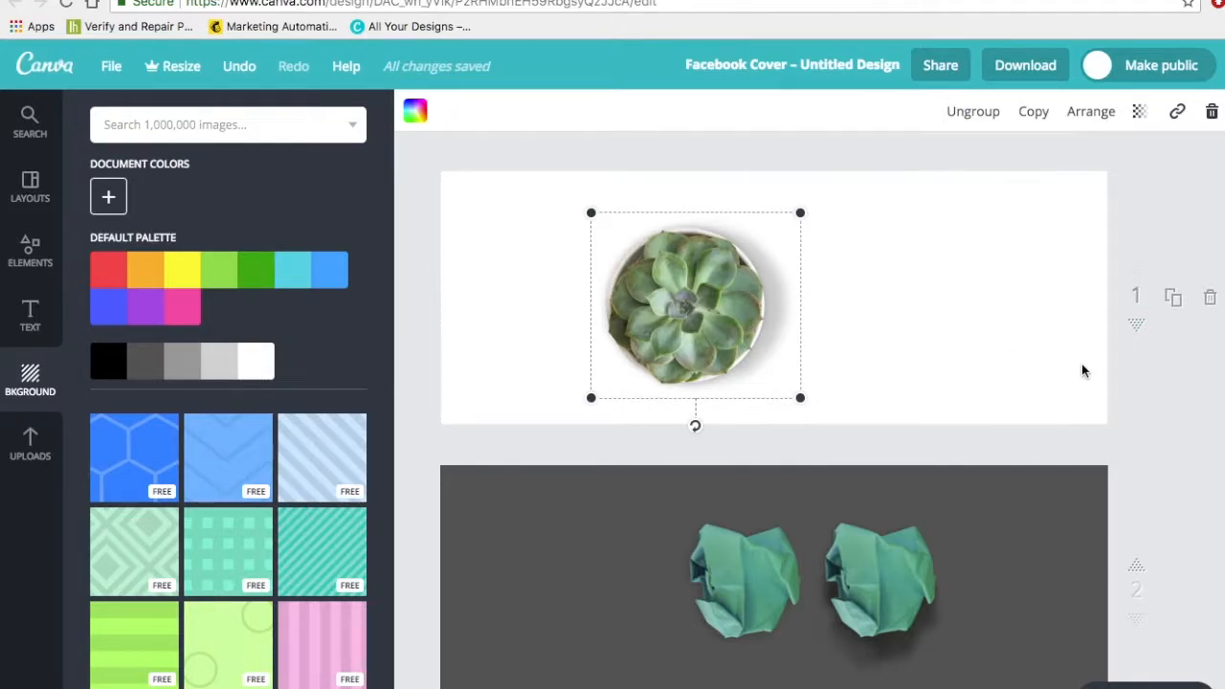
{"action": "left_click_drag", "start_coordinate": [756, 319], "coordinate": [780, 326]}
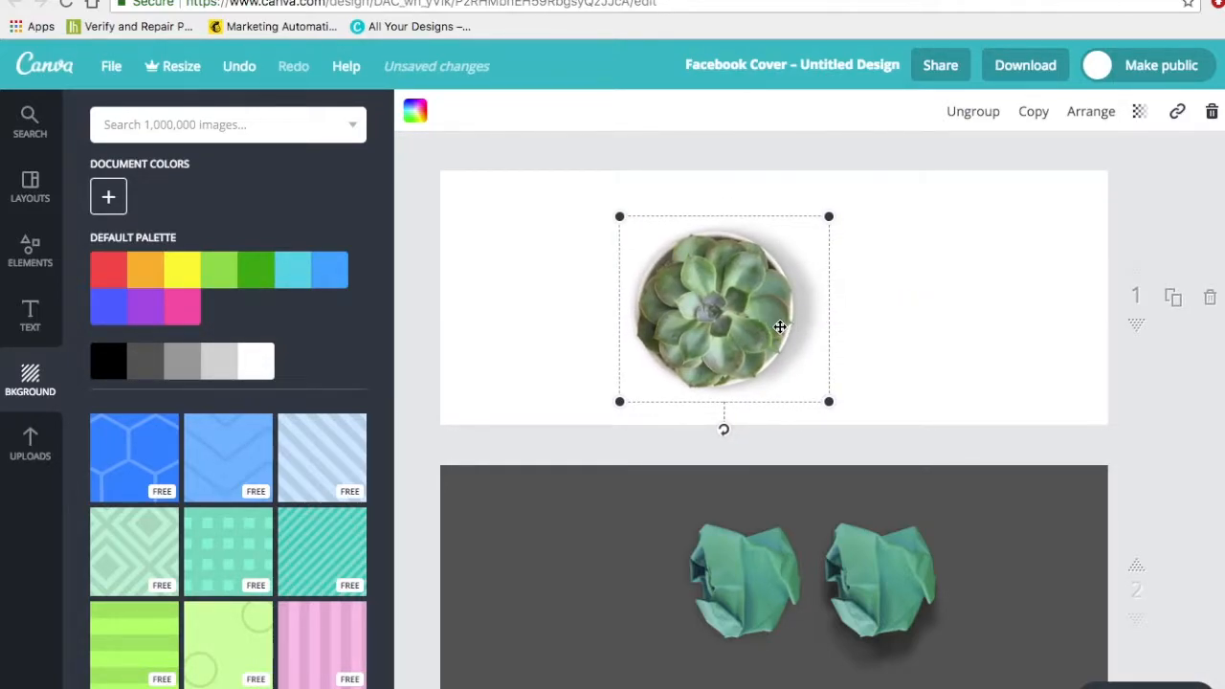
{"action": "left_click_drag", "start_coordinate": [807, 335], "coordinate": [831, 324]}
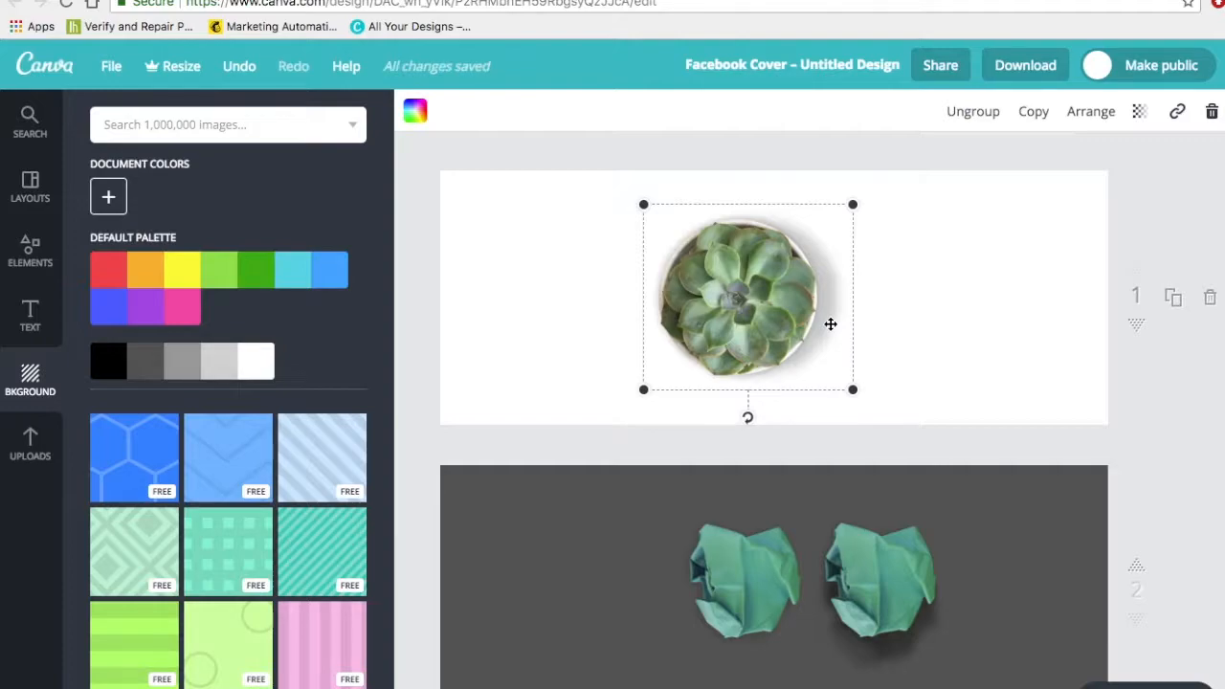
{"action": "left_click_drag", "start_coordinate": [826, 323], "coordinate": [725, 326]}
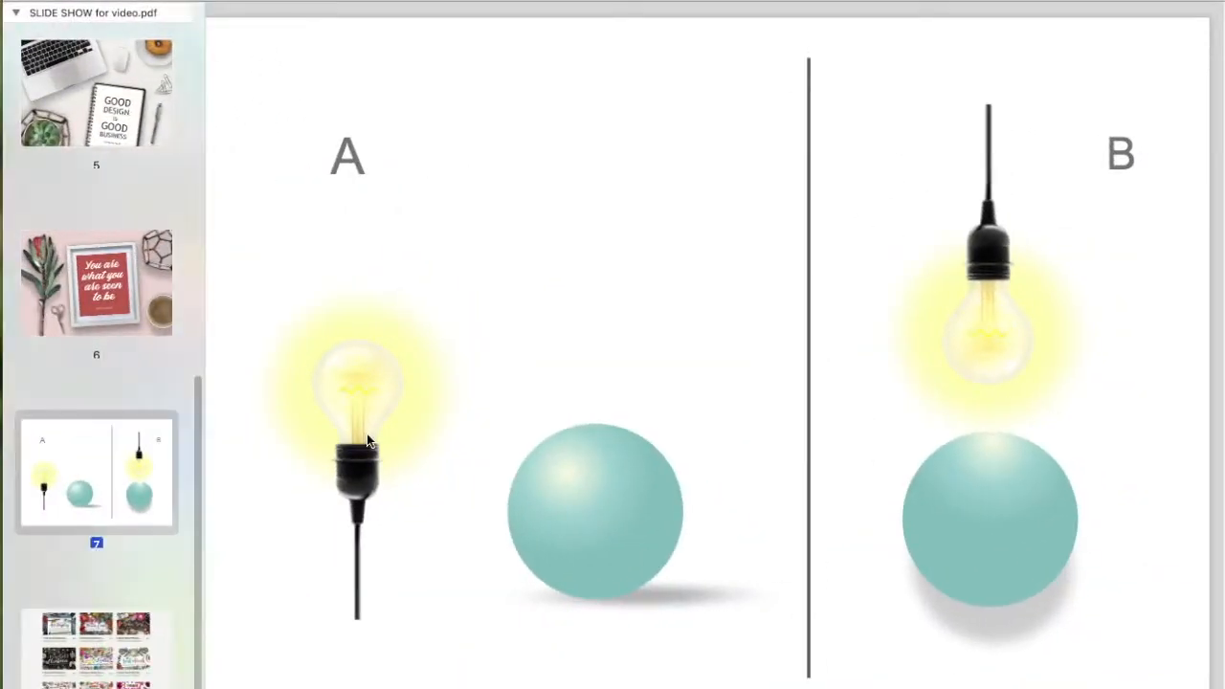
- In the slide show PDF, view the graphics bundles on page 8 and return to the title mockup on page 1
{"action": "left_click", "coordinate": [95, 682]}
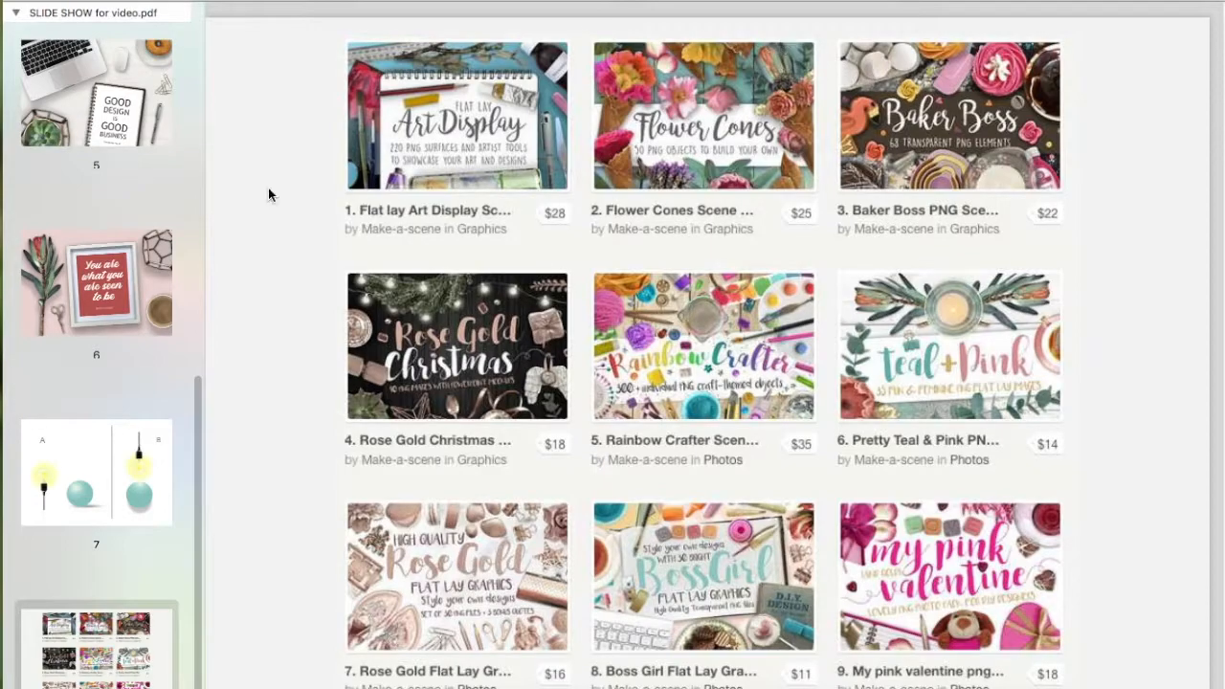
{"action": "scroll", "coordinate": [94, 164], "scroll_direction": "up", "scroll_amount": 3}
{"action": "scroll", "coordinate": [94, 164], "scroll_direction": "up", "scroll_amount": 4}
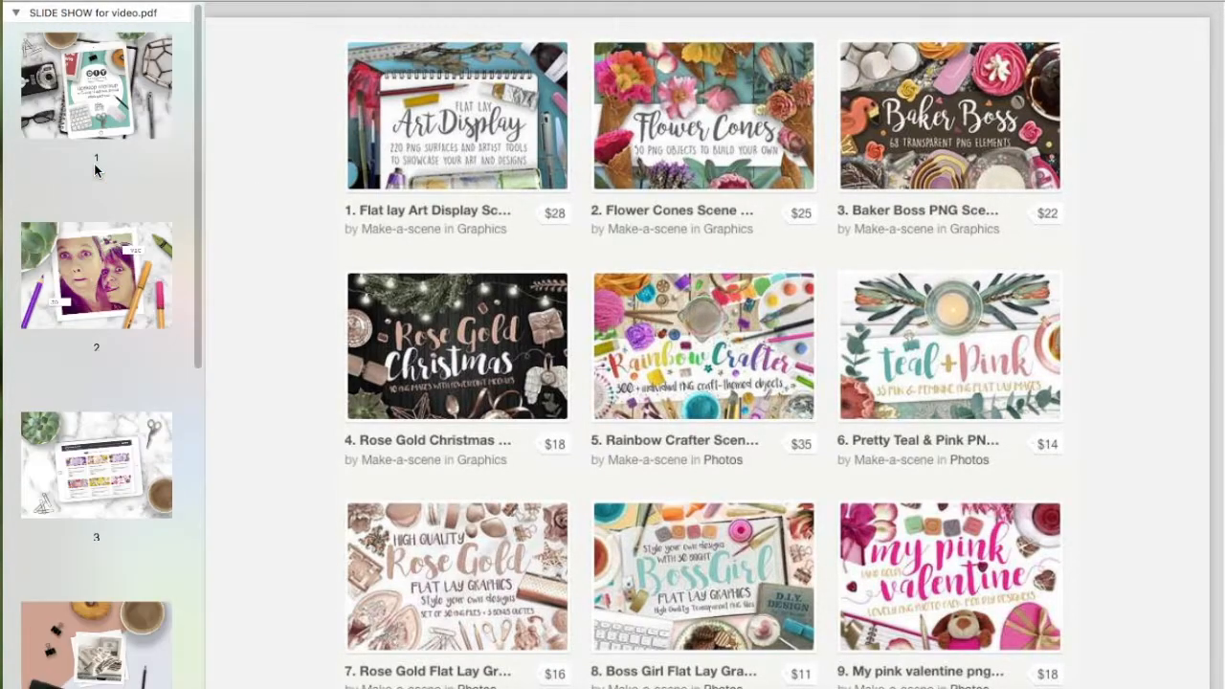
{"action": "left_click", "coordinate": [95, 91]}
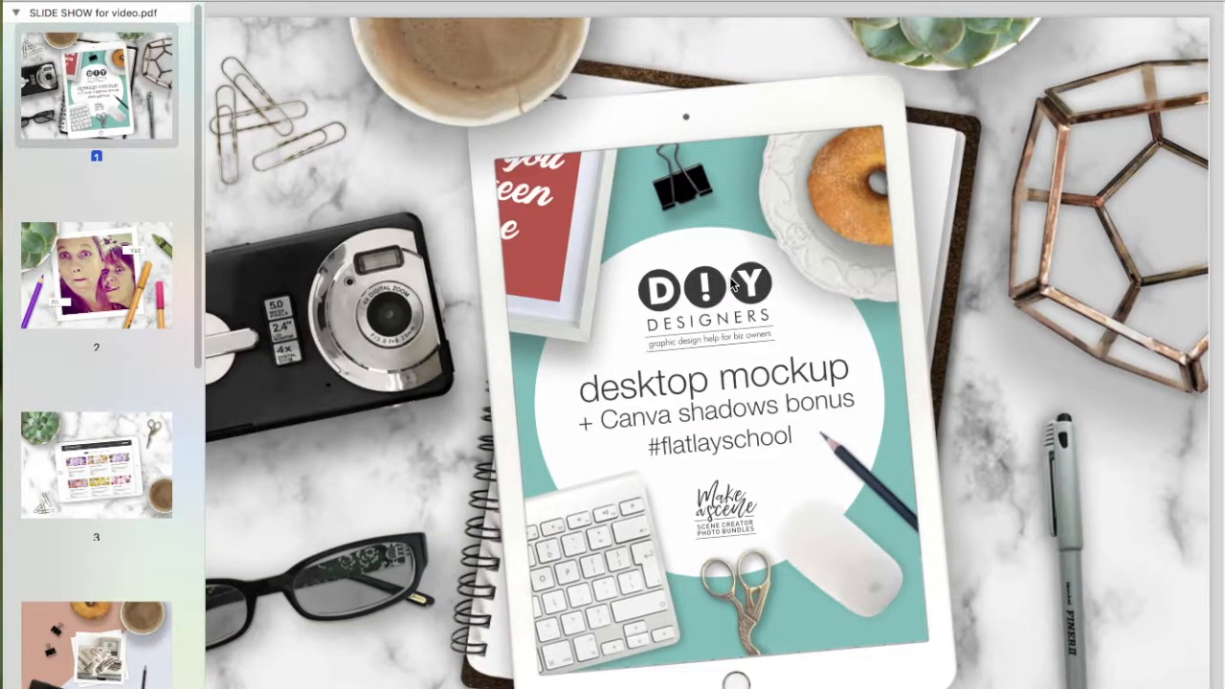